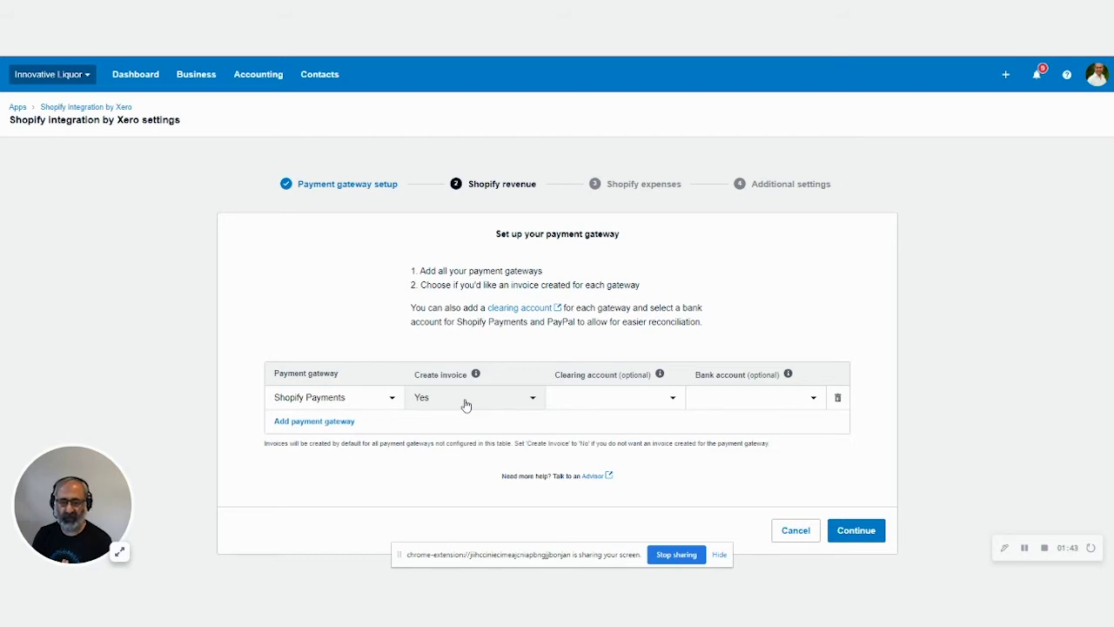
{"action": "left_click", "coordinate": [319, 423]}
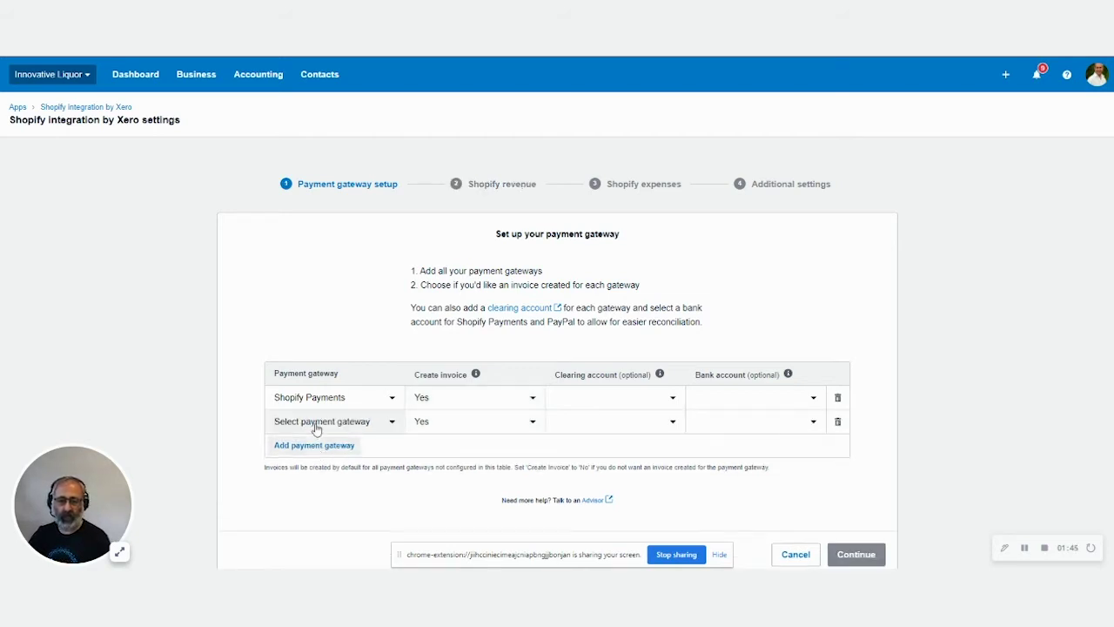
{"action": "left_click", "coordinate": [390, 421]}
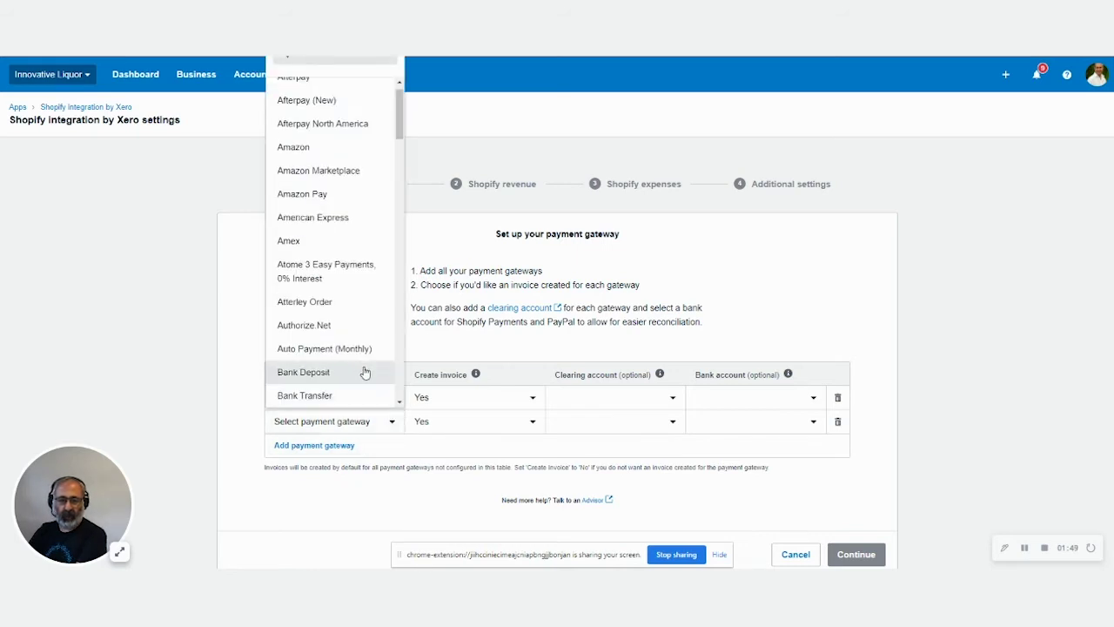
{"action": "scroll", "coordinate": [368, 374], "scroll_direction": "down", "scroll_amount": 4}
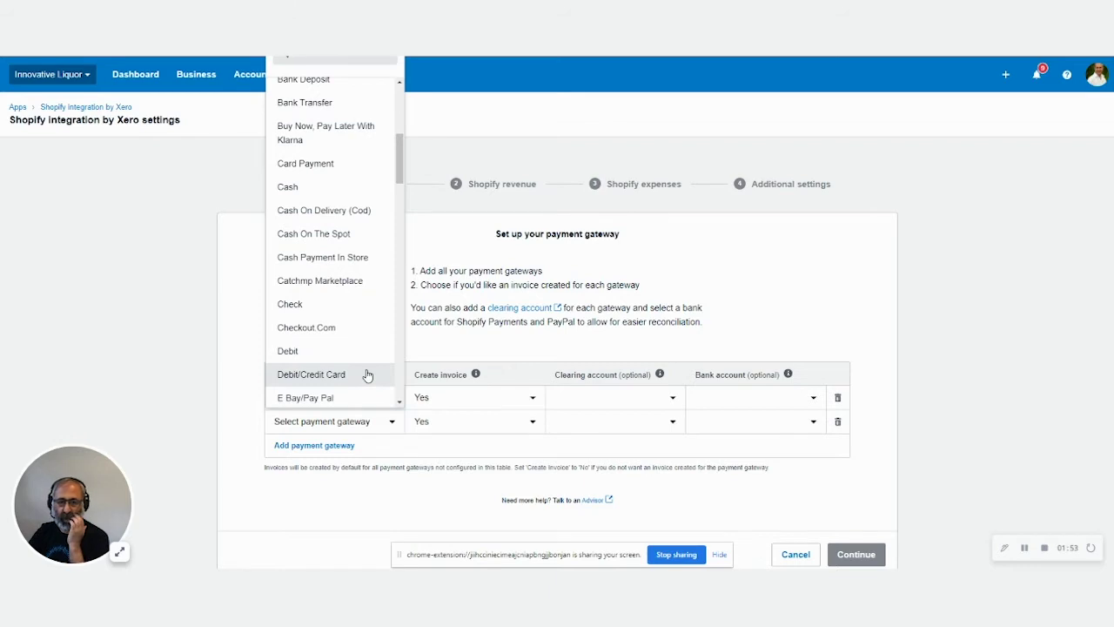
{"action": "scroll", "coordinate": [367, 374], "scroll_direction": "down", "scroll_amount": 10}
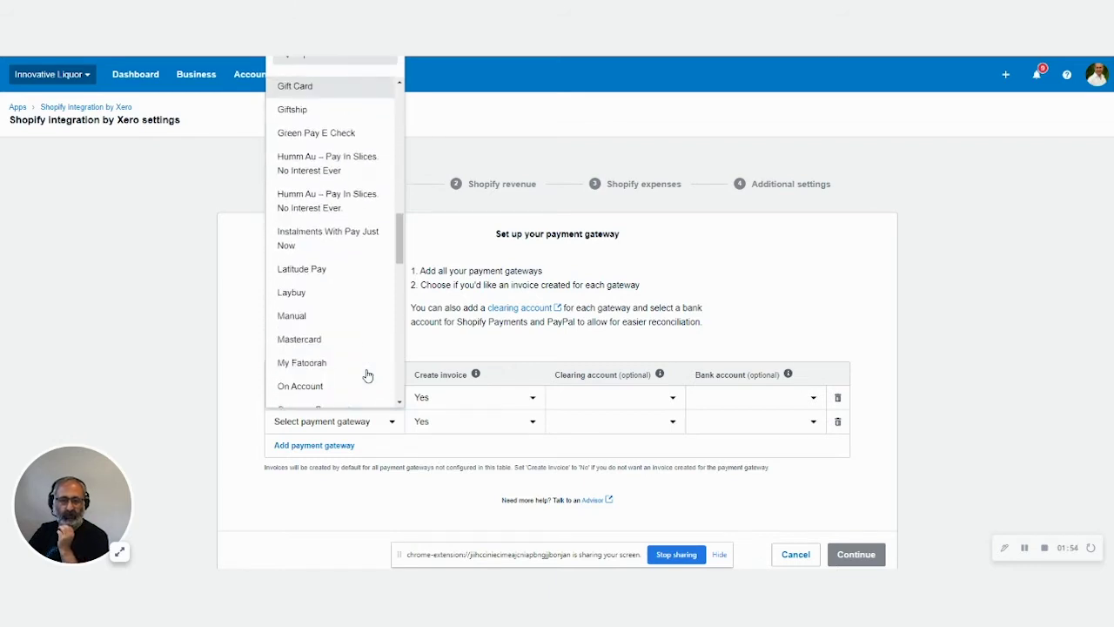
{"action": "scroll", "coordinate": [367, 374], "scroll_direction": "down", "scroll_amount": 8}
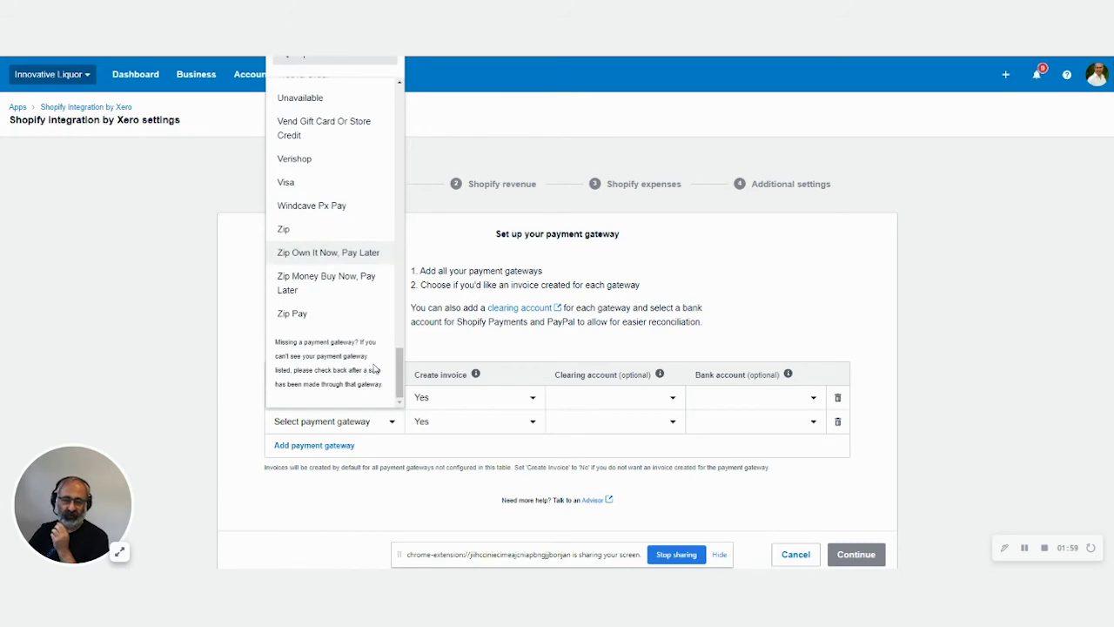
{"action": "left_click", "coordinate": [490, 347]}
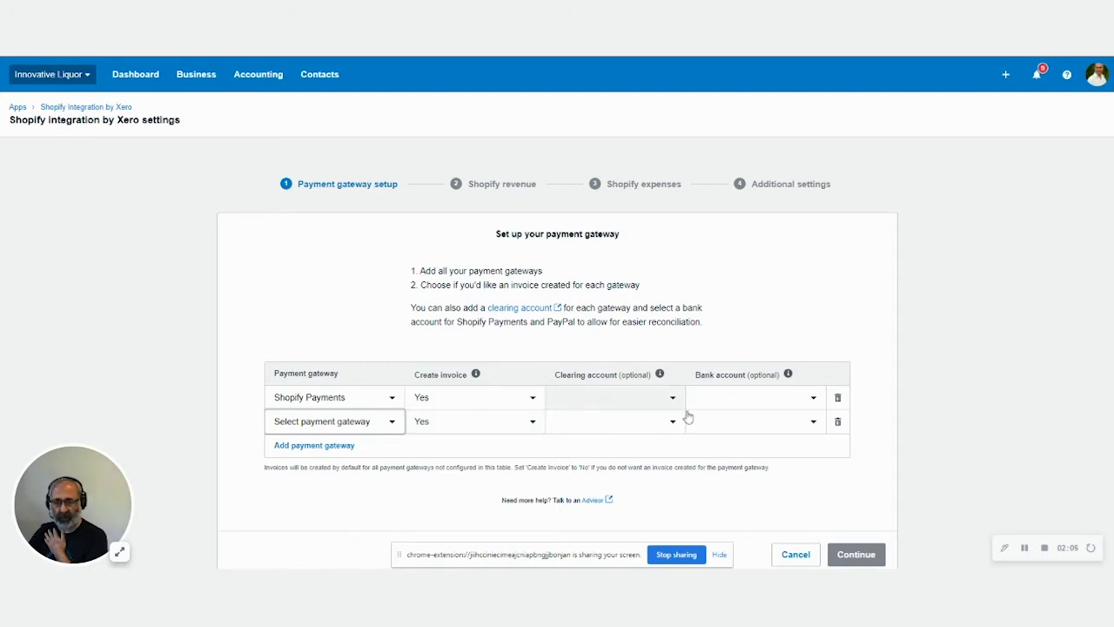
{"action": "left_click", "coordinate": [837, 423]}
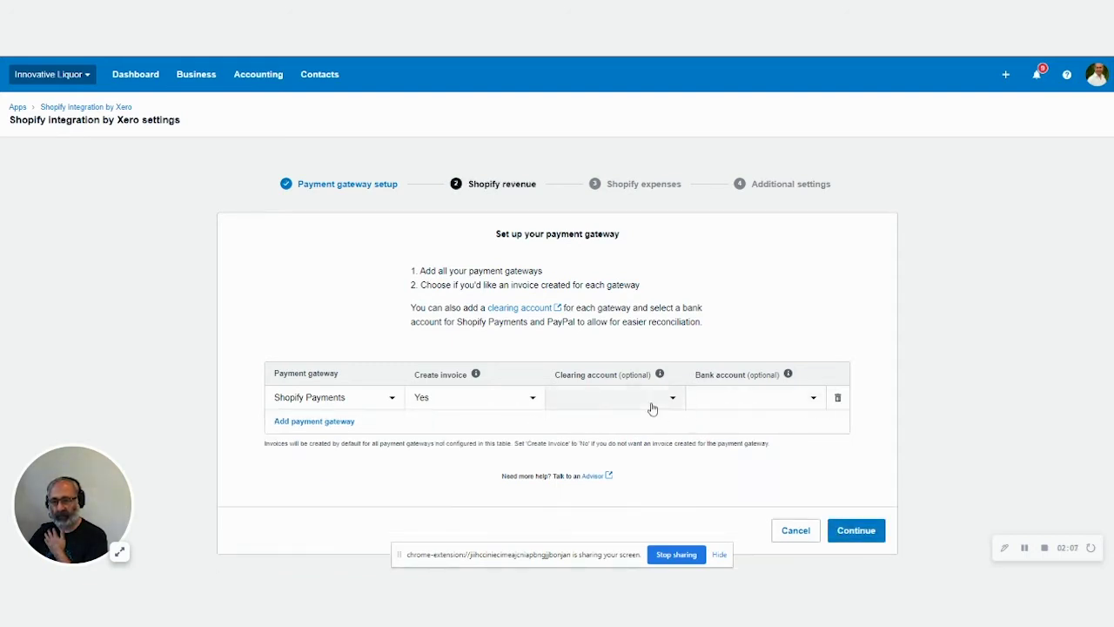
Create a clearing account named "Shopify clearing account 2" for the Shopify Payments gateway
{"action": "left_click", "coordinate": [633, 402]}
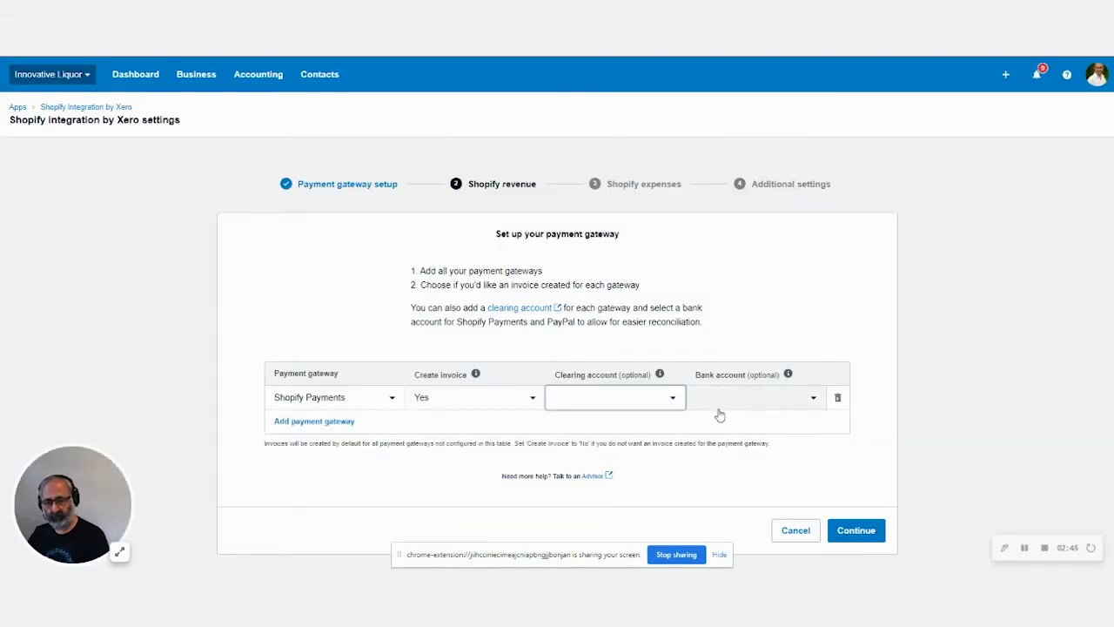
{"action": "left_click", "coordinate": [671, 397]}
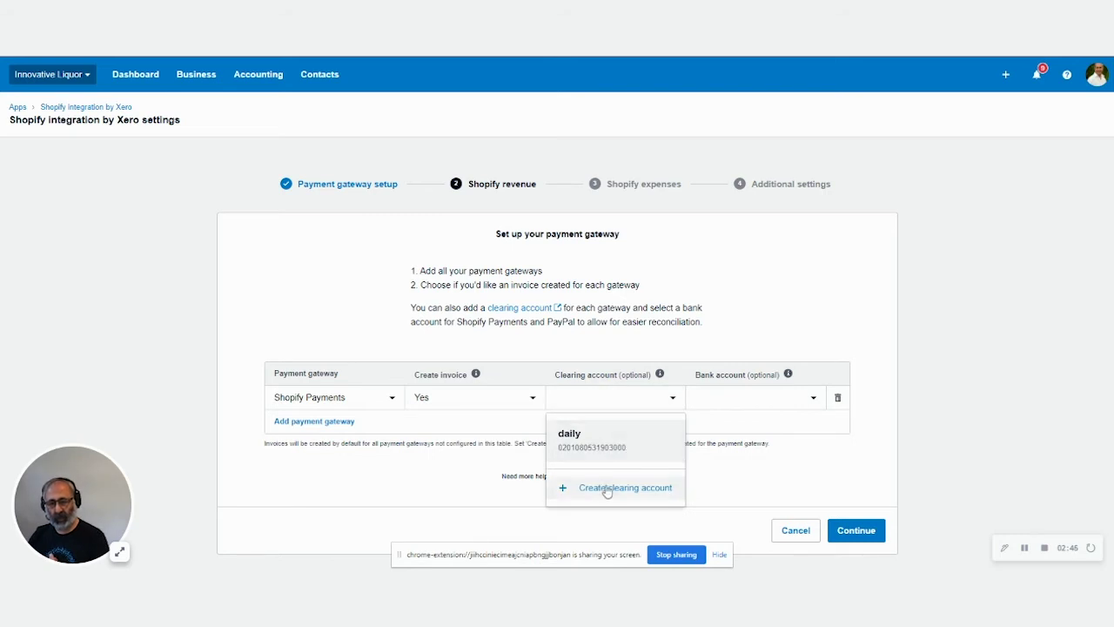
{"action": "left_click", "coordinate": [607, 490]}
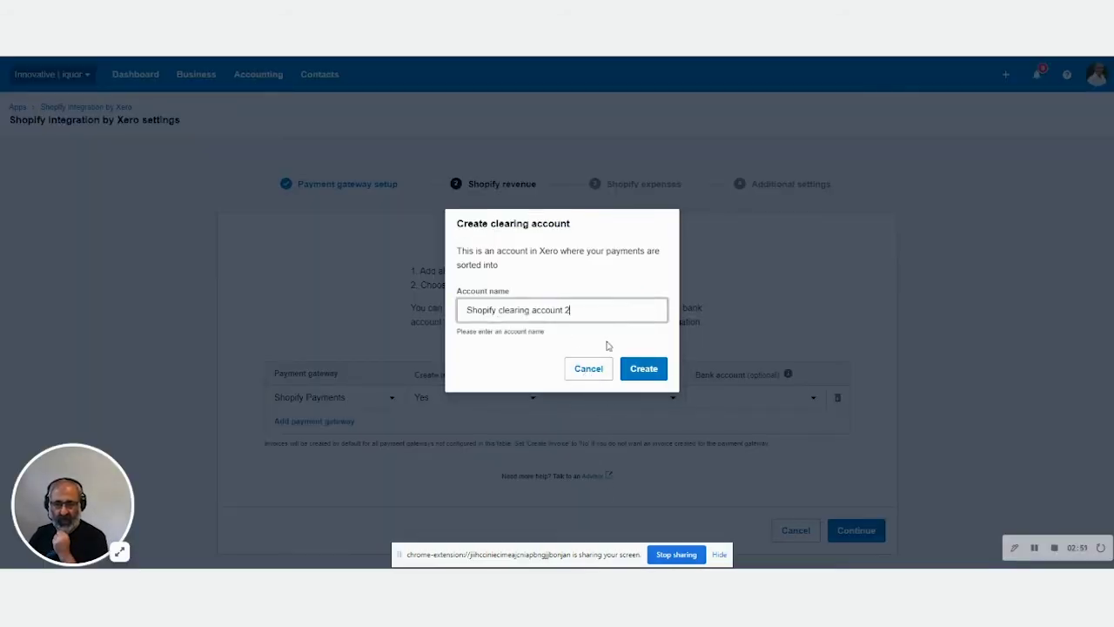
{"action": "left_click", "coordinate": [644, 368]}
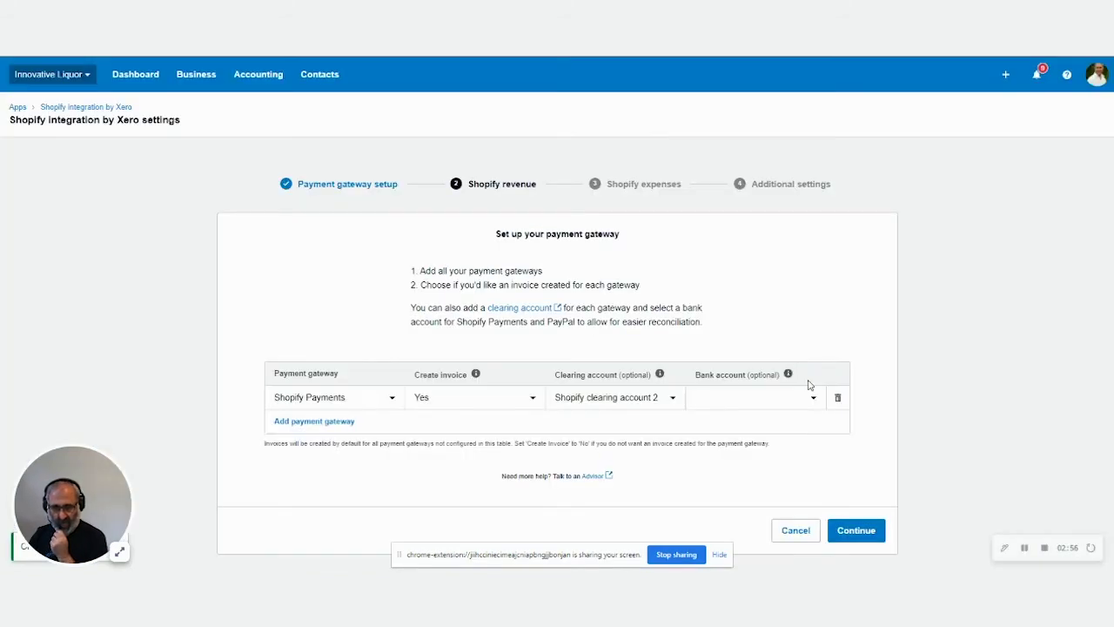
Assign the bank account "daily" to Shopify Payments and proceed to the Shopify revenue accounts
{"action": "left_click", "coordinate": [808, 397]}
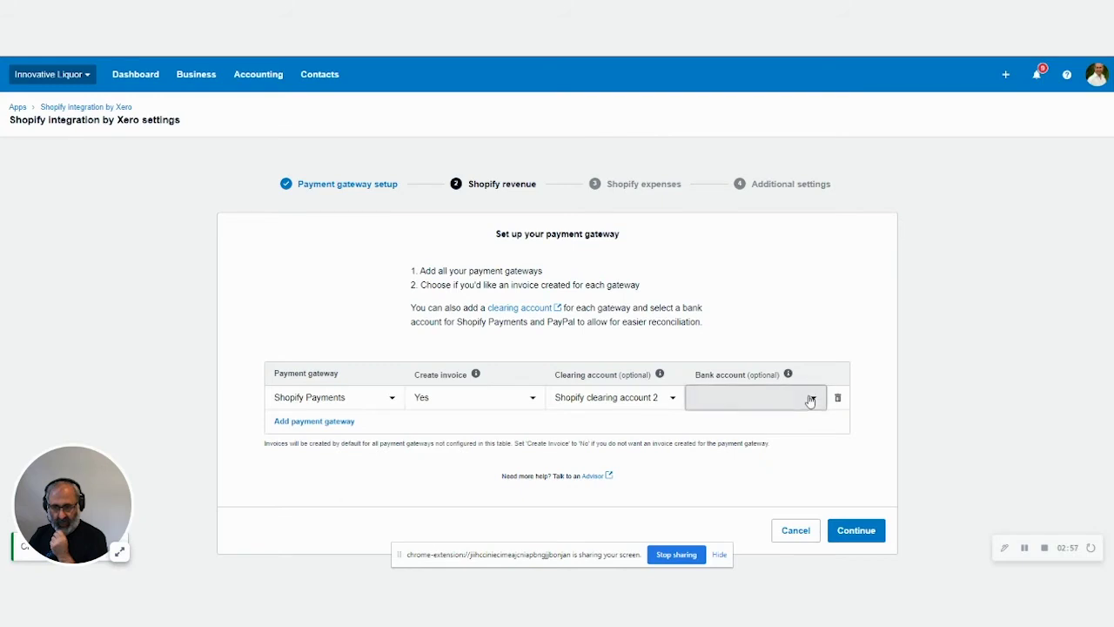
{"action": "left_click", "coordinate": [768, 450]}
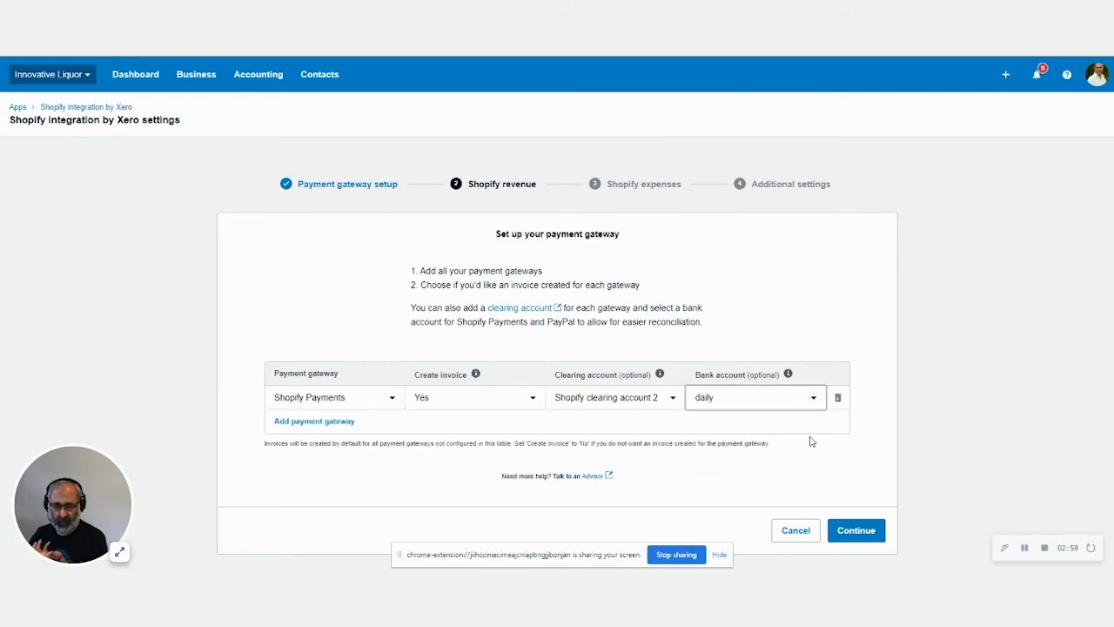
{"action": "left_click", "coordinate": [859, 530]}
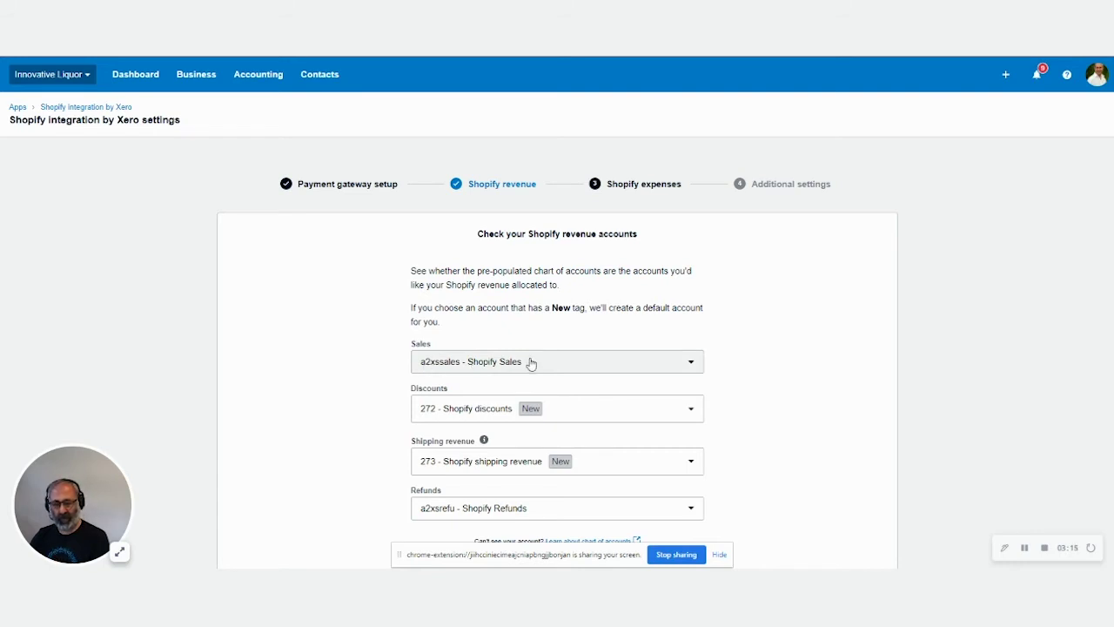
Review the available sales accounts, keep the pre-populated revenue accounts and proceed to the Shopify expense accounts
{"action": "left_click", "coordinate": [532, 363]}
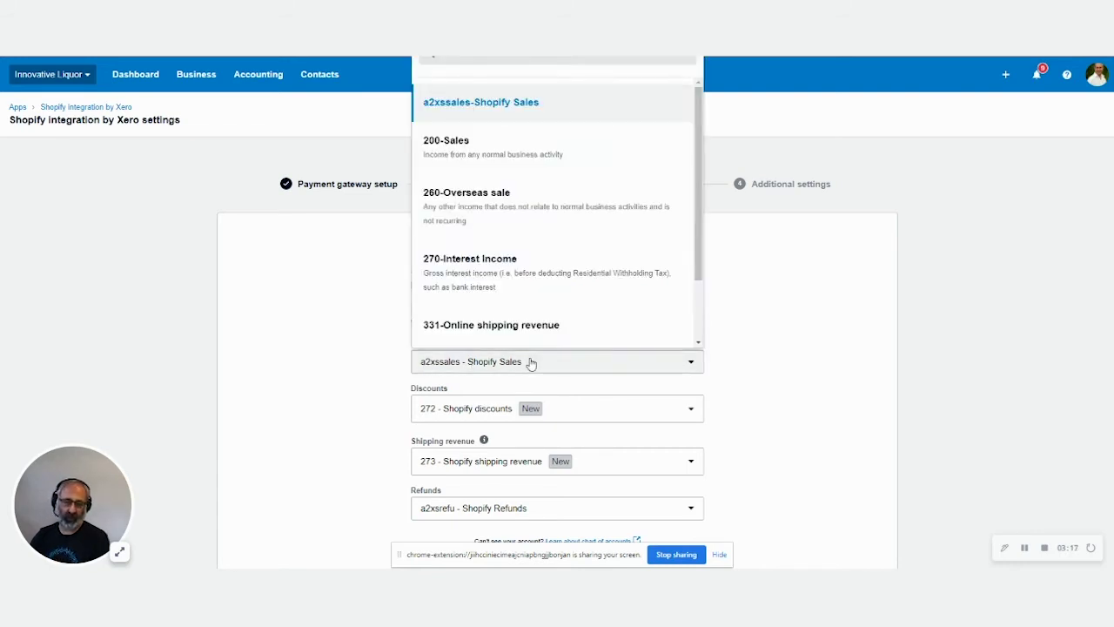
{"action": "left_click", "coordinate": [877, 323]}
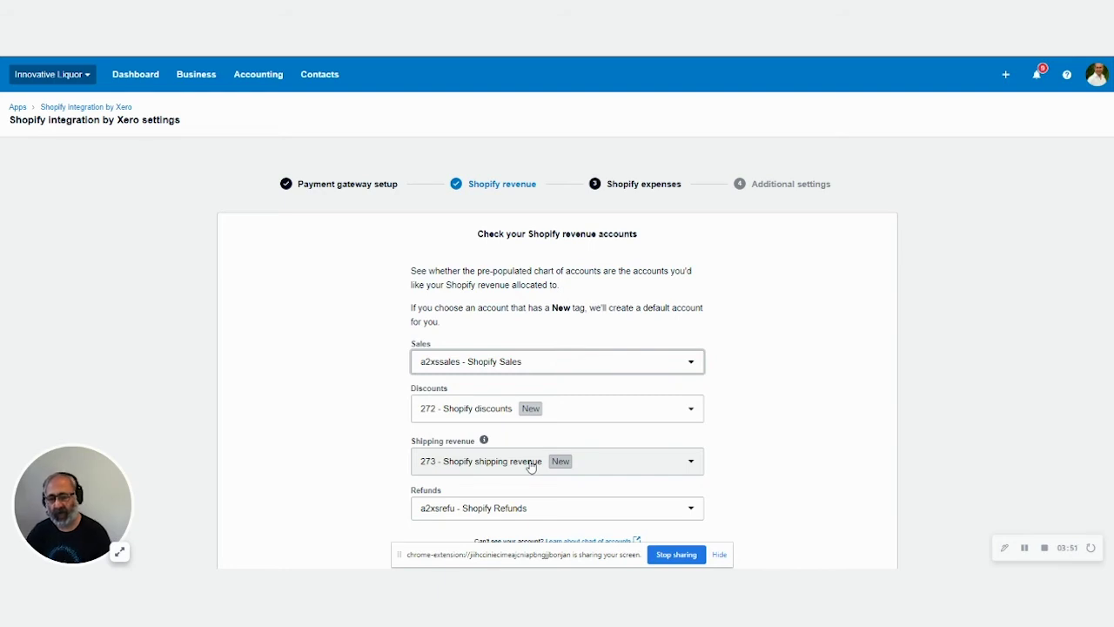
{"action": "scroll", "coordinate": [530, 466], "scroll_direction": "down", "scroll_amount": 1}
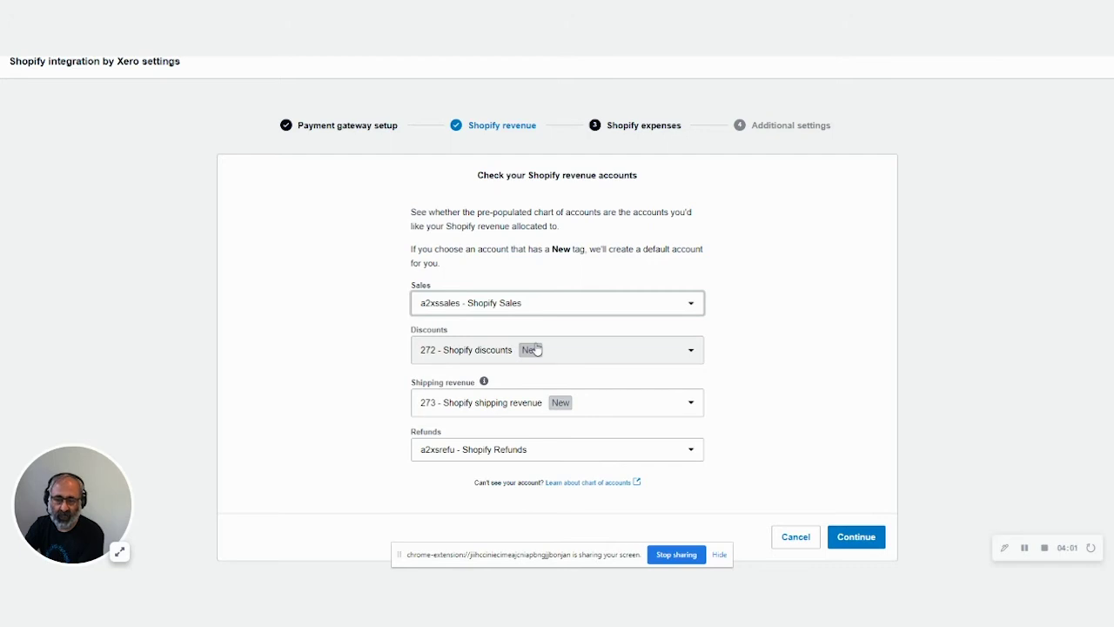
{"action": "left_click", "coordinate": [865, 540]}
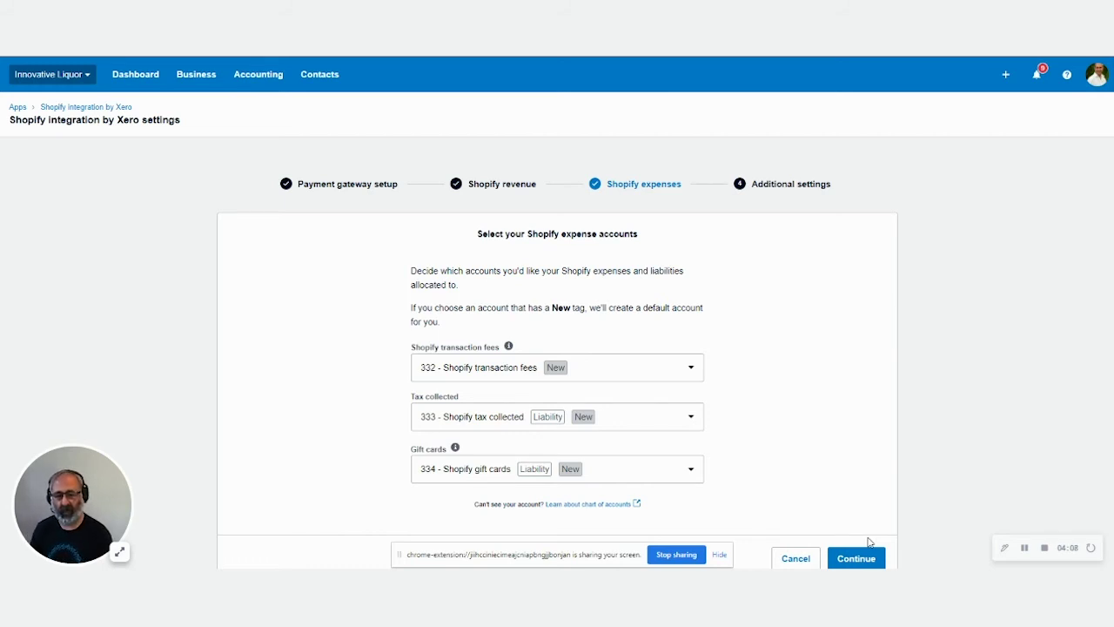
Search the Shopify transaction fees account choices for "shopify", then clear the search and keep the current selection
{"action": "left_click", "coordinate": [690, 370]}
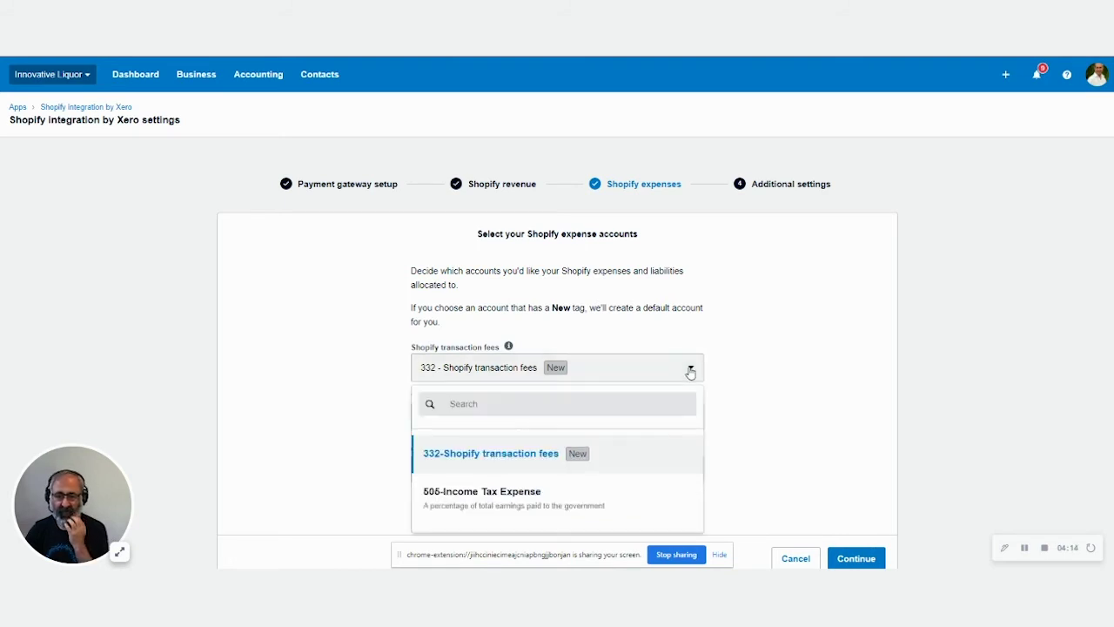
{"action": "type", "text": "sho"}
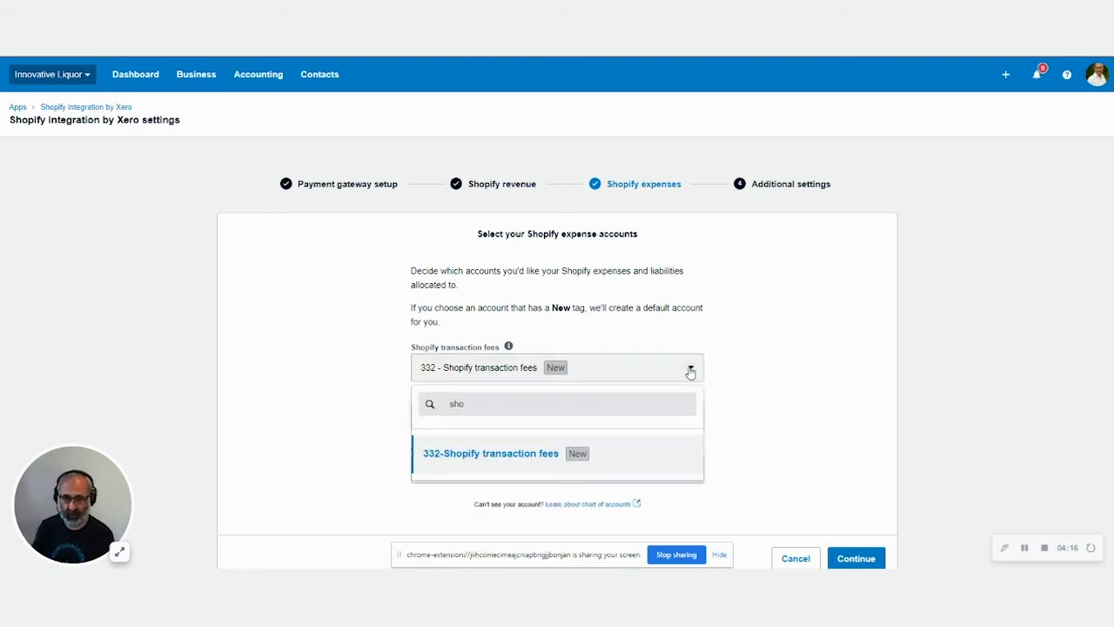
{"action": "type", "text": "pify"}
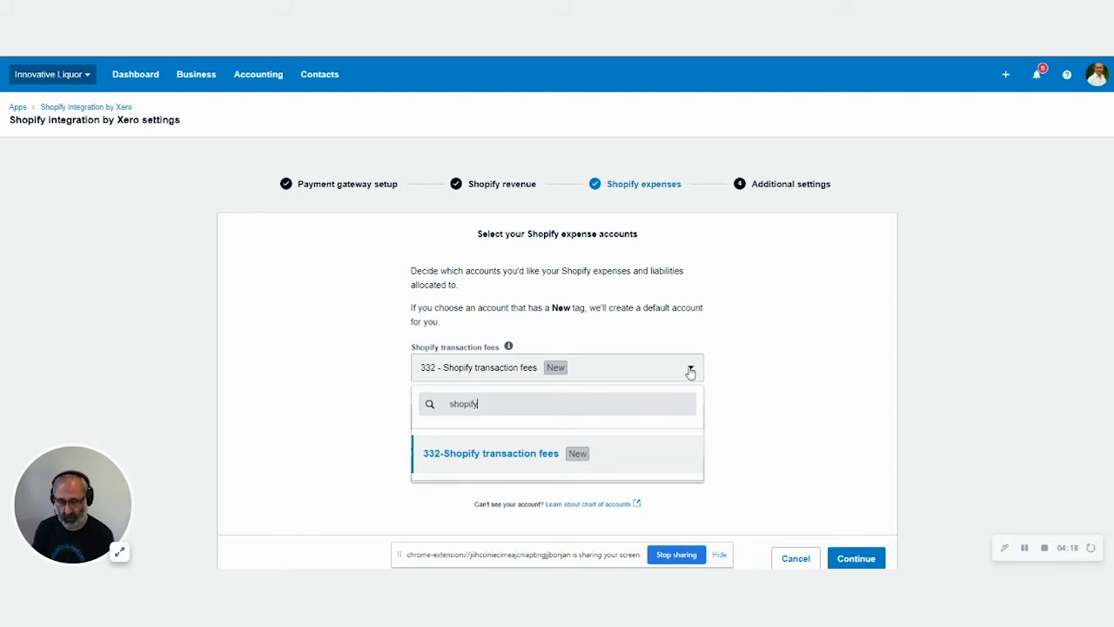
{"action": "key", "text": "BackSpace"}
{"action": "key", "text": "BackSpace"}
{"action": "key", "text": "BackSpace"}
{"action": "key", "text": "BackSpace"}
{"action": "key", "text": "BackSpace"}
{"action": "key", "text": "BackSpace"}
{"action": "key", "text": "BackSpace"}
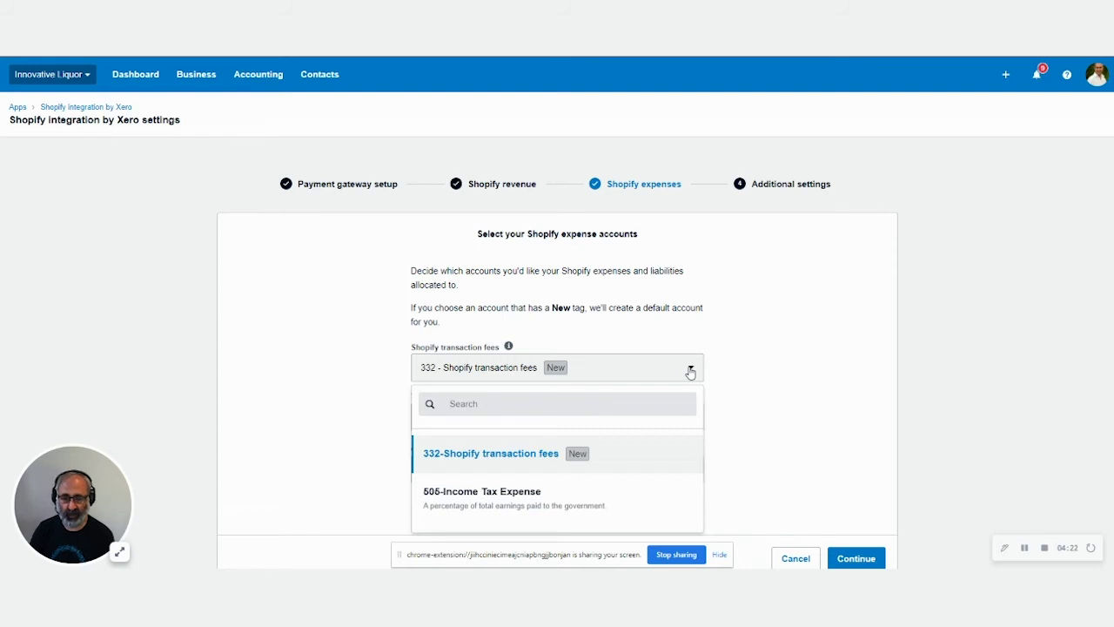
{"action": "left_click", "coordinate": [798, 366]}
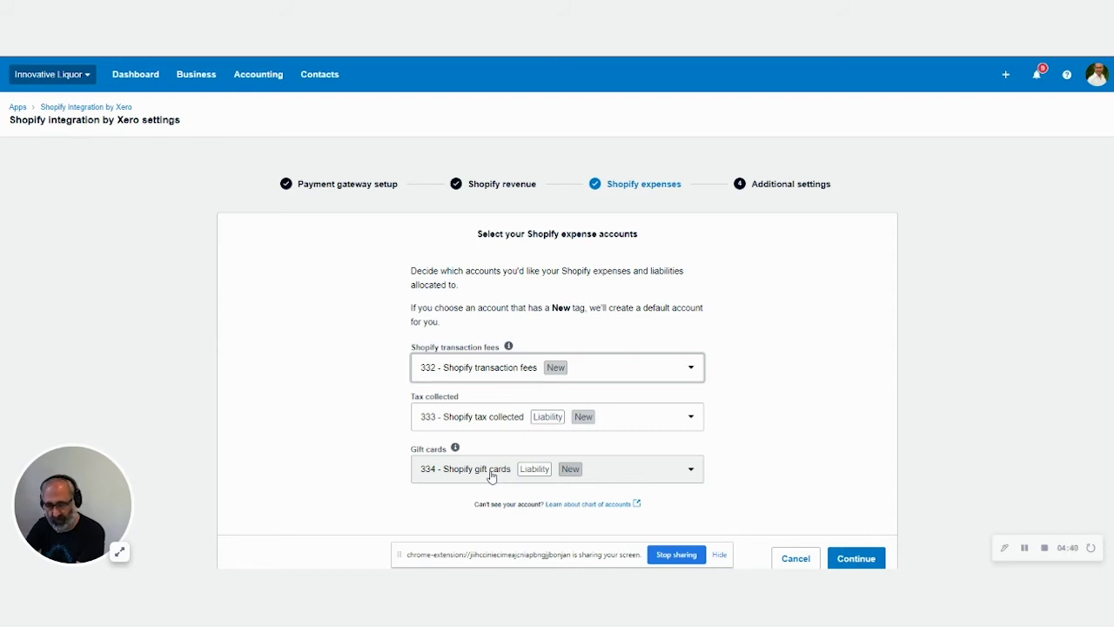
Review the account choices for tax collected, keep the pre-populated expense accounts and proceed to the additional settings
{"action": "left_click", "coordinate": [638, 424]}
{"action": "scroll", "coordinate": [638, 348], "scroll_direction": "down", "scroll_amount": 3}
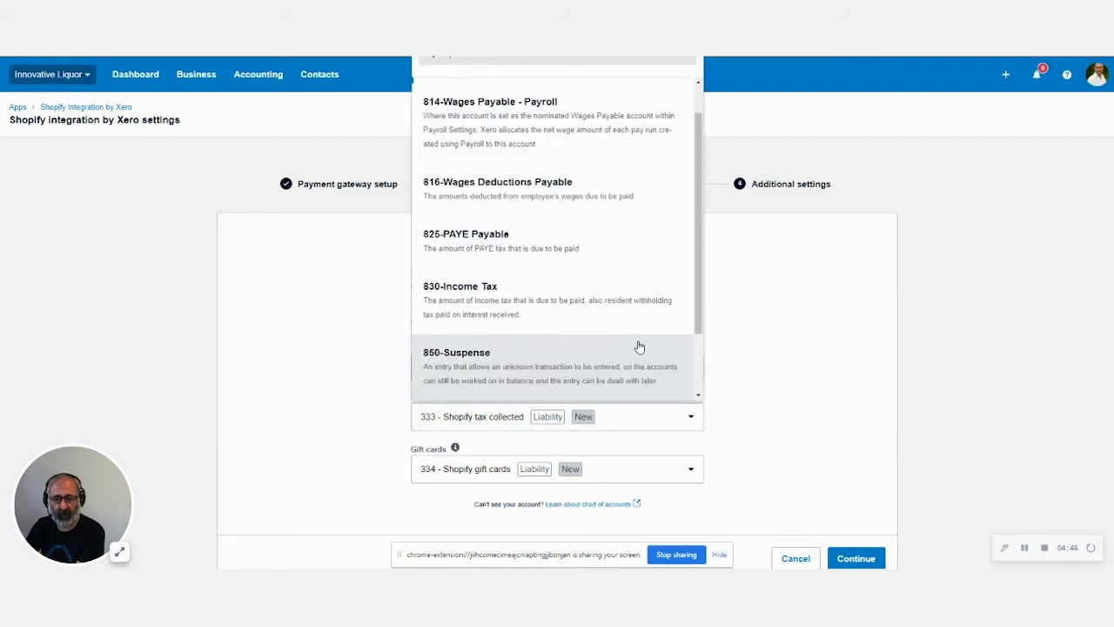
{"action": "scroll", "coordinate": [638, 346], "scroll_direction": "up", "scroll_amount": 2}
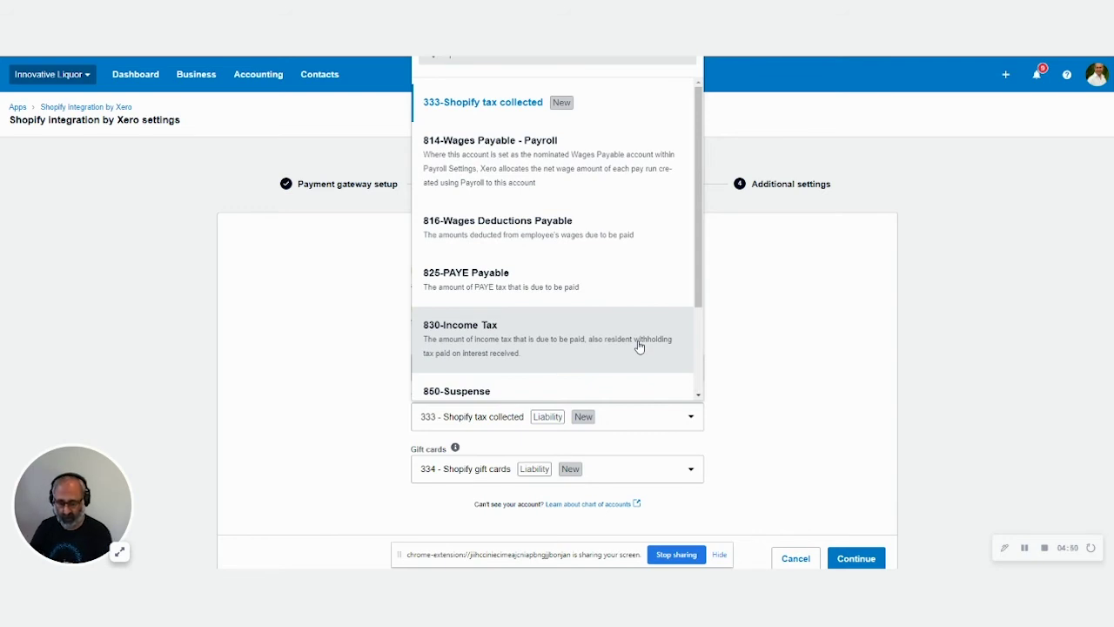
{"action": "scroll", "coordinate": [648, 339], "scroll_direction": "down", "scroll_amount": 2}
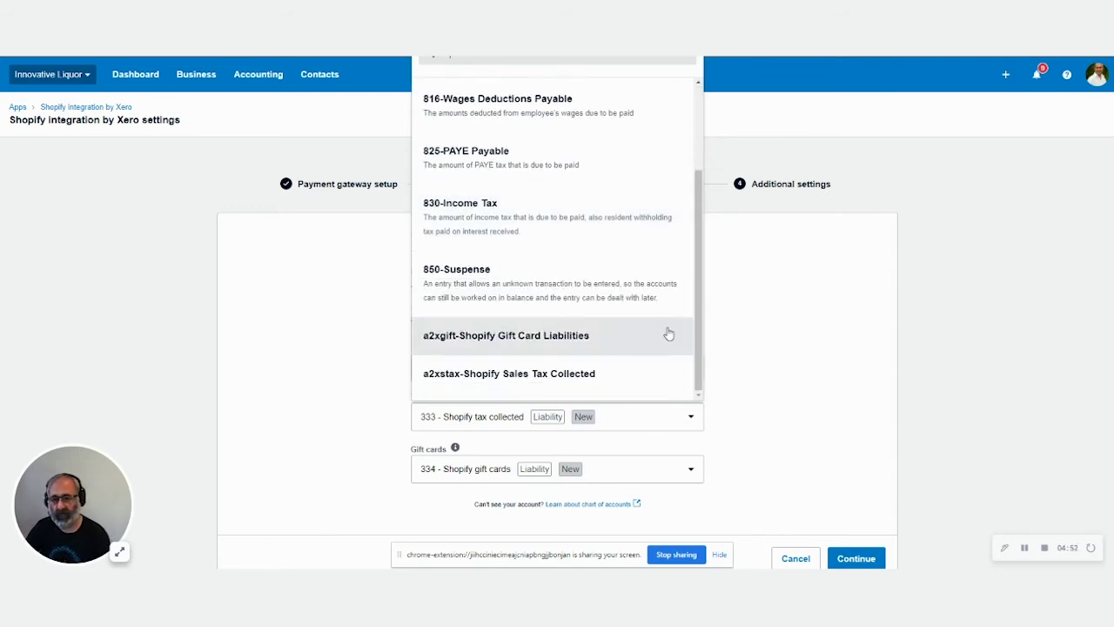
{"action": "left_click", "coordinate": [803, 394]}
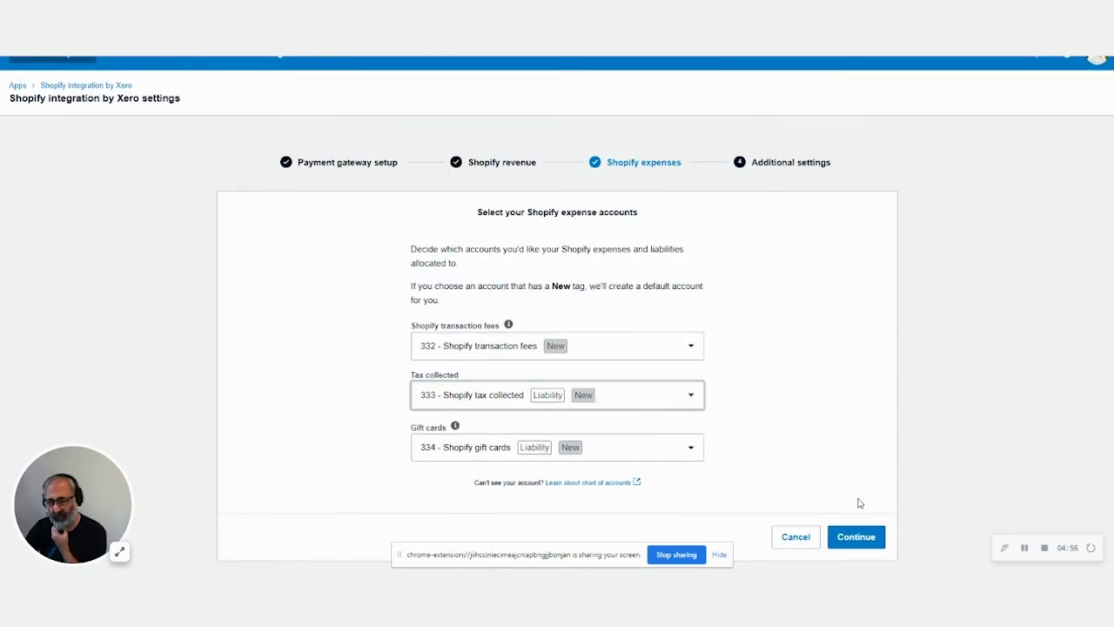
{"action": "left_click", "coordinate": [862, 535]}
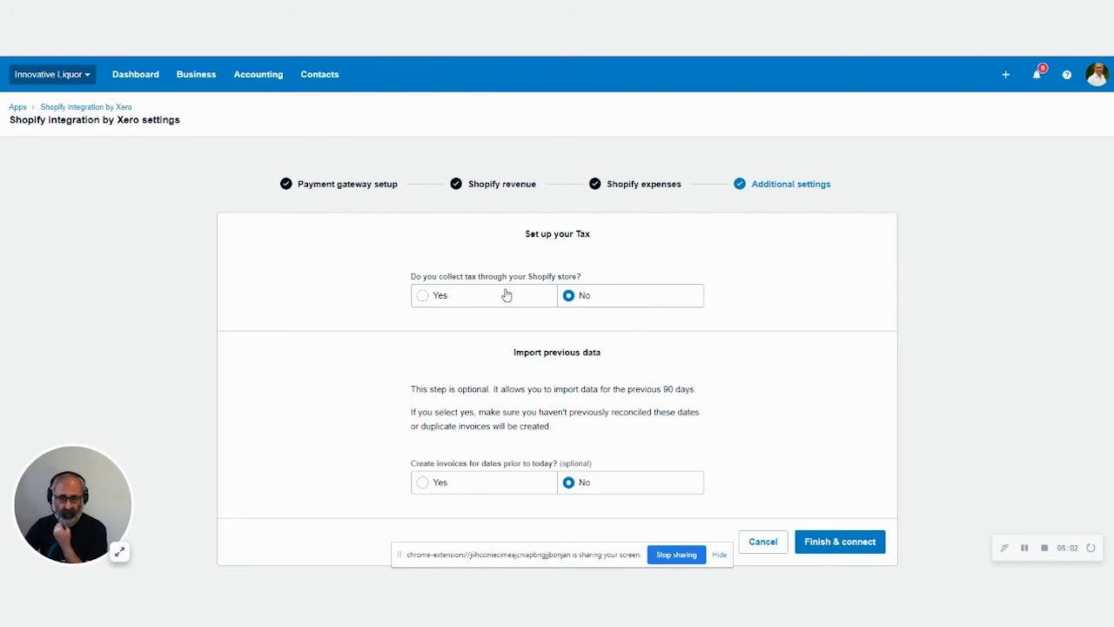
Enable tax collection through the Shopify store with the 15% GST on Income rate and New Zealand as the tax region
{"action": "left_click", "coordinate": [426, 298]}
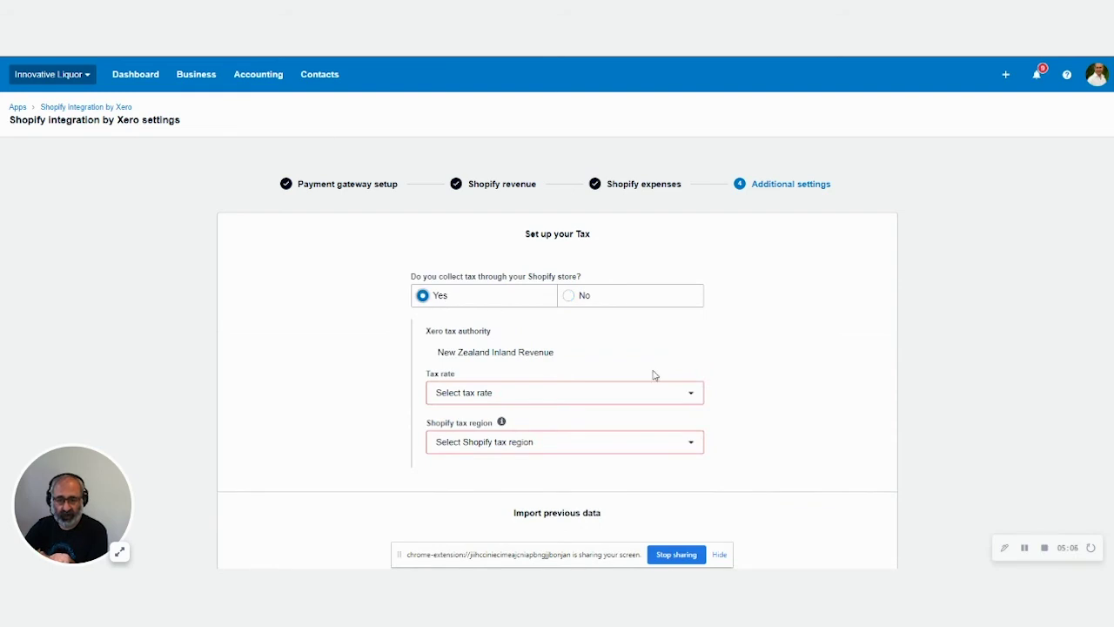
{"action": "left_click", "coordinate": [675, 393]}
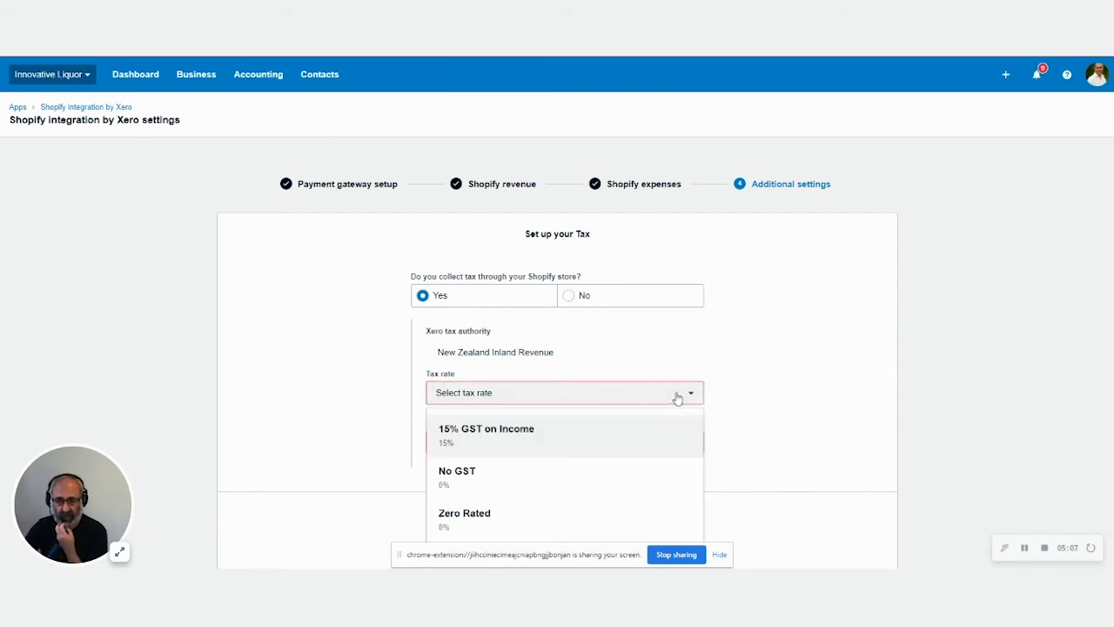
{"action": "left_click", "coordinate": [593, 432]}
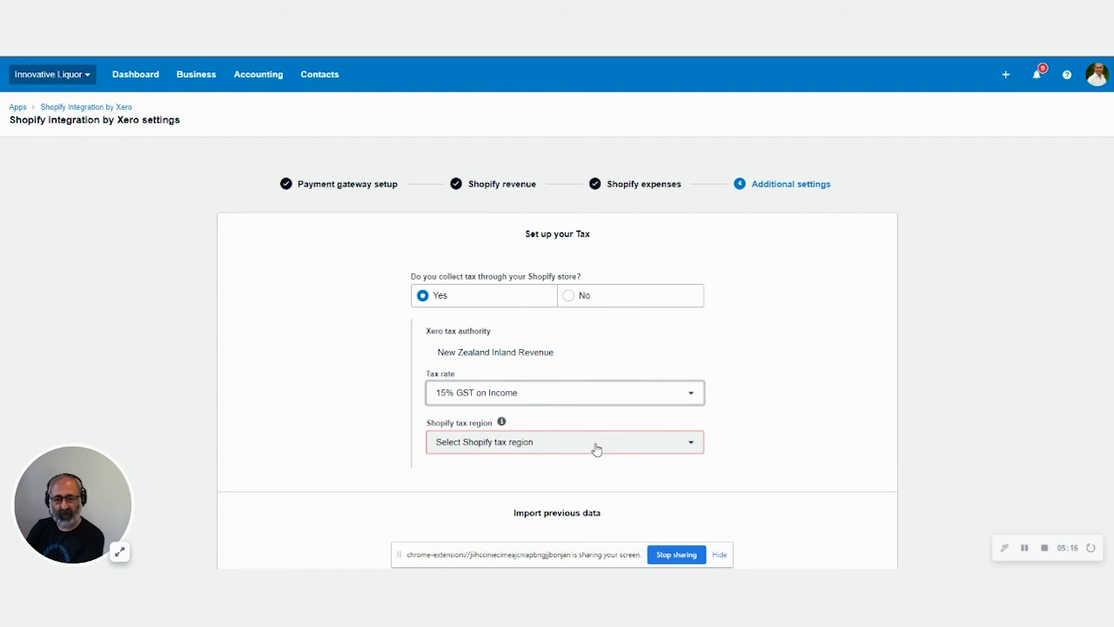
{"action": "left_click", "coordinate": [596, 448]}
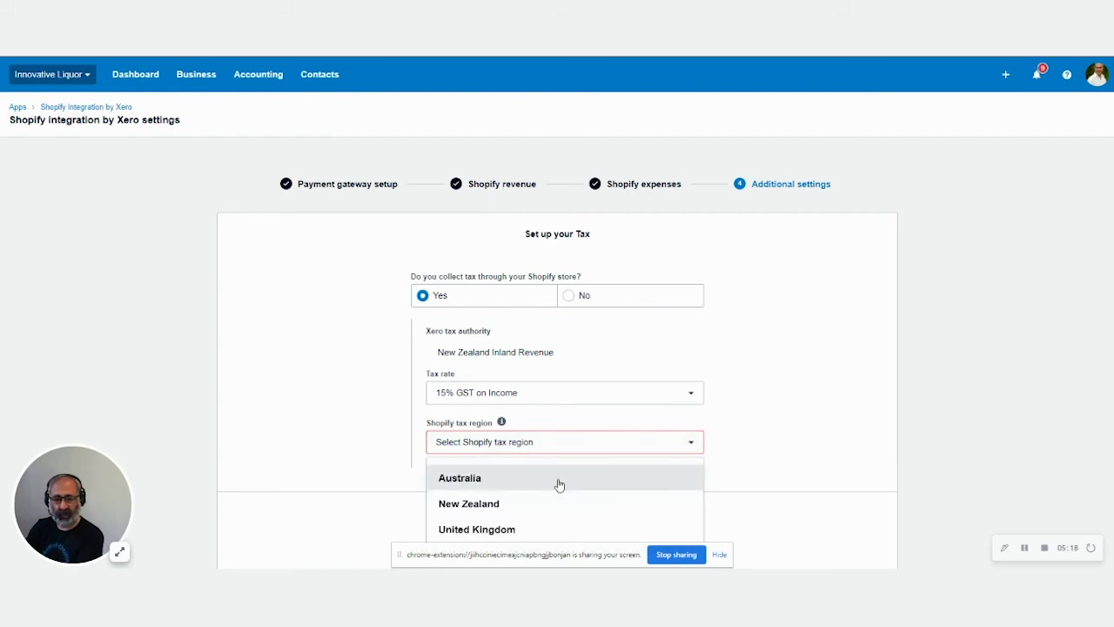
{"action": "key", "text": "Down"}
{"action": "key", "text": "Return"}
Leave invoice creation for earlier dates set to No and finish connecting the Shopify store
{"action": "scroll", "coordinate": [755, 450], "scroll_direction": "down", "scroll_amount": 2}
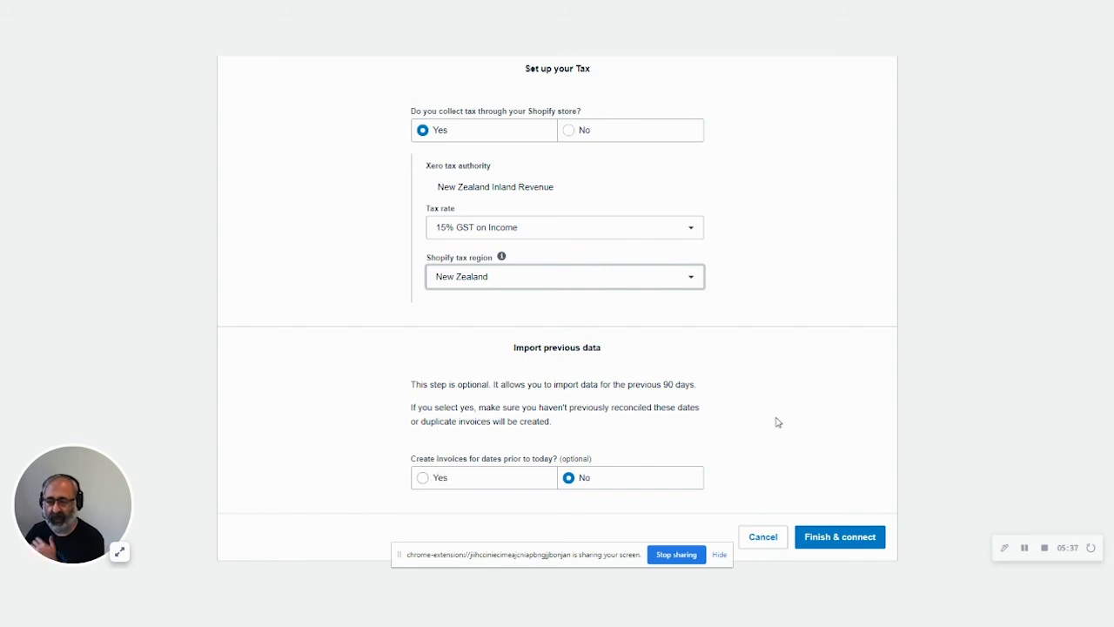
{"action": "left_click", "coordinate": [842, 543]}
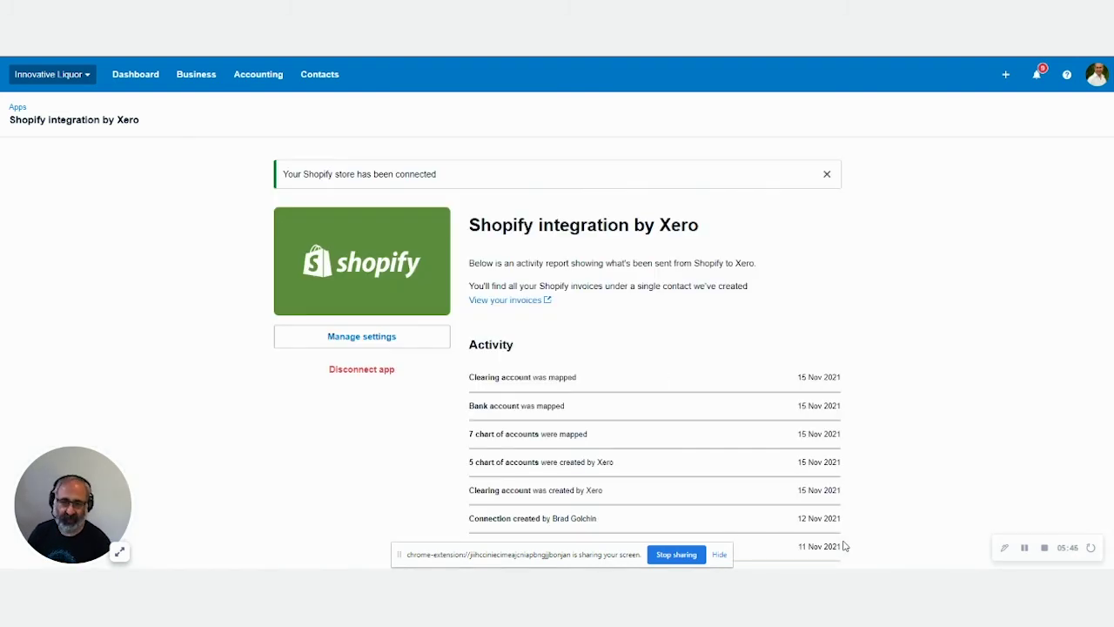
{"action": "scroll", "coordinate": [853, 393], "scroll_direction": "down", "scroll_amount": 1}
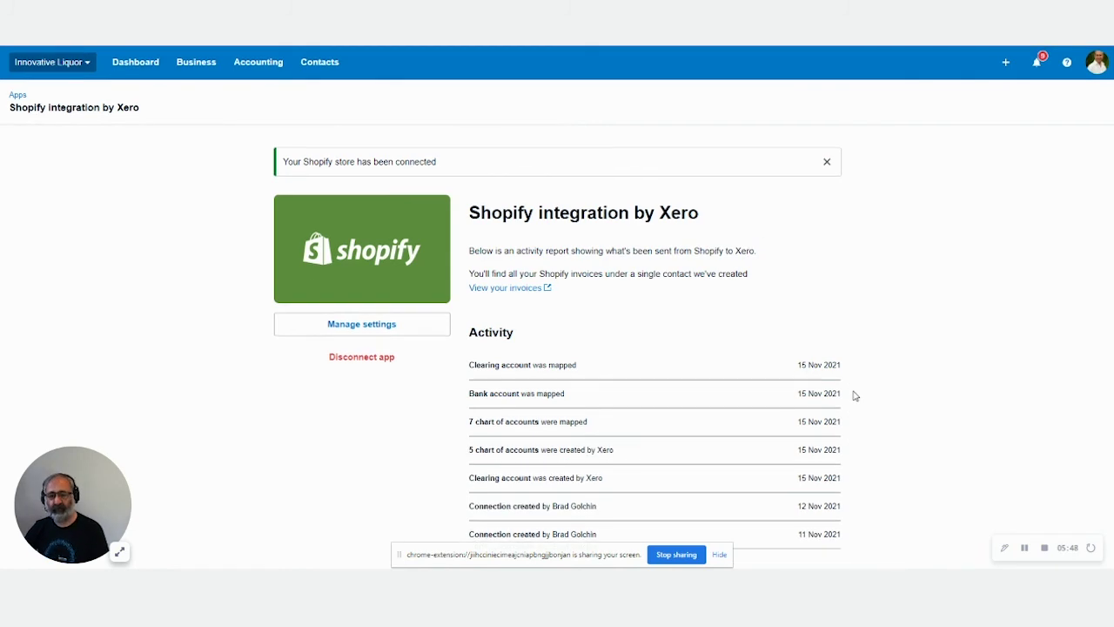